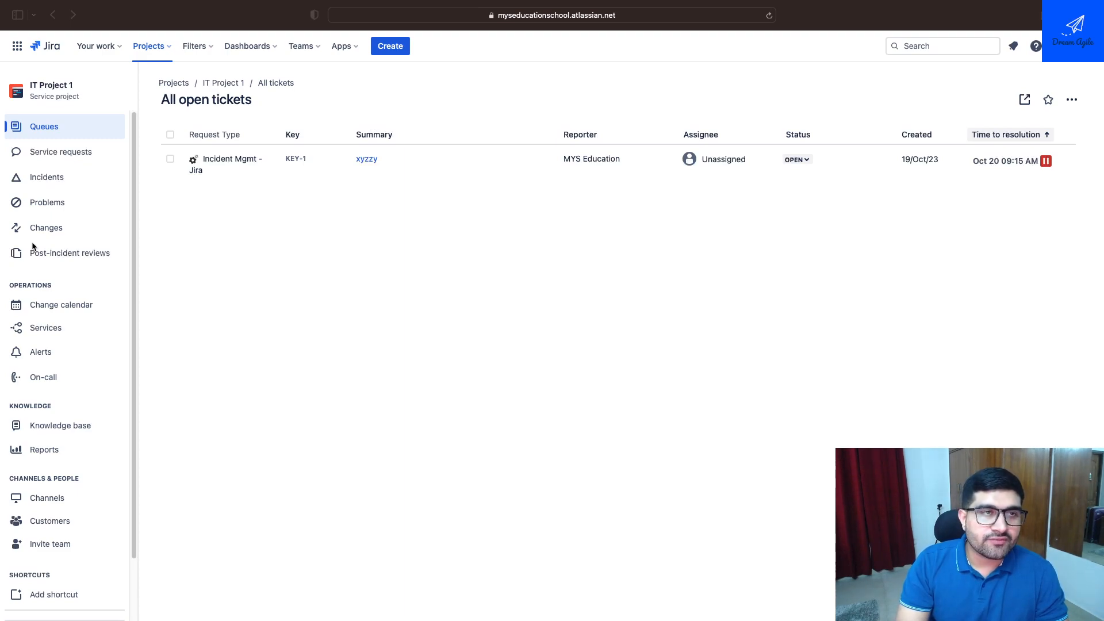
Open the People page in the project settings of IT Project 1
scroll(34, 286, "down", 3)
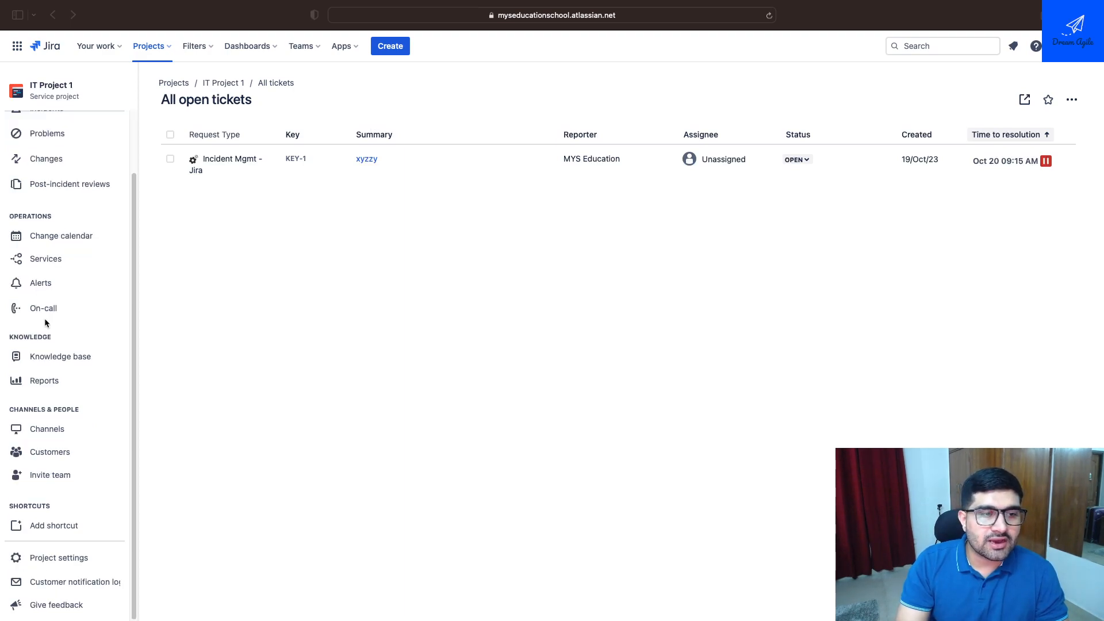
scroll(43, 316, "up", 3)
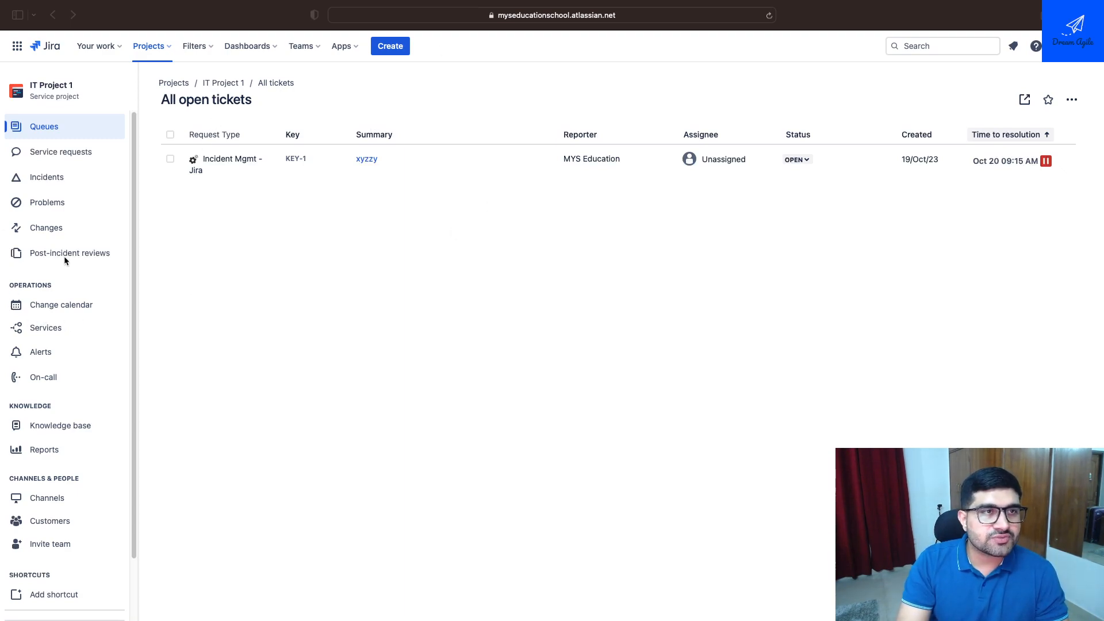
scroll(87, 376, "down", 2)
scroll(77, 450, "up", 2)
scroll(77, 447, "down", 2)
left_click(67, 559)
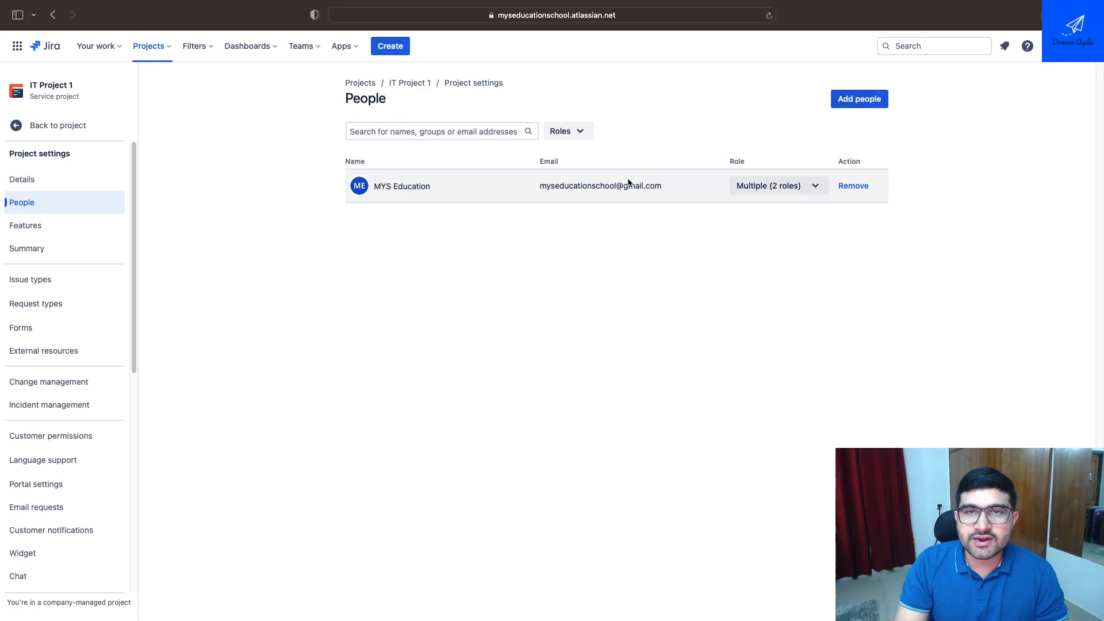
Examine the project roles available and assigned to the existing member on the People page
left_click(783, 190)
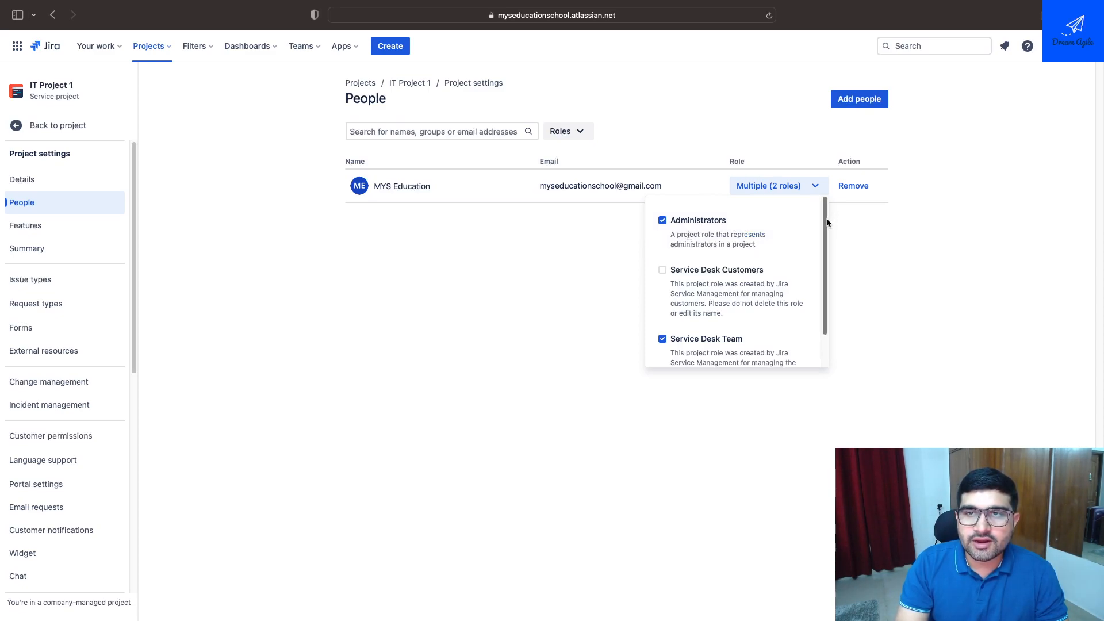
scroll(827, 230, "down", 2)
scroll(826, 253, "up", 2)
scroll(826, 241, "down", 2)
scroll(826, 241, "up", 2)
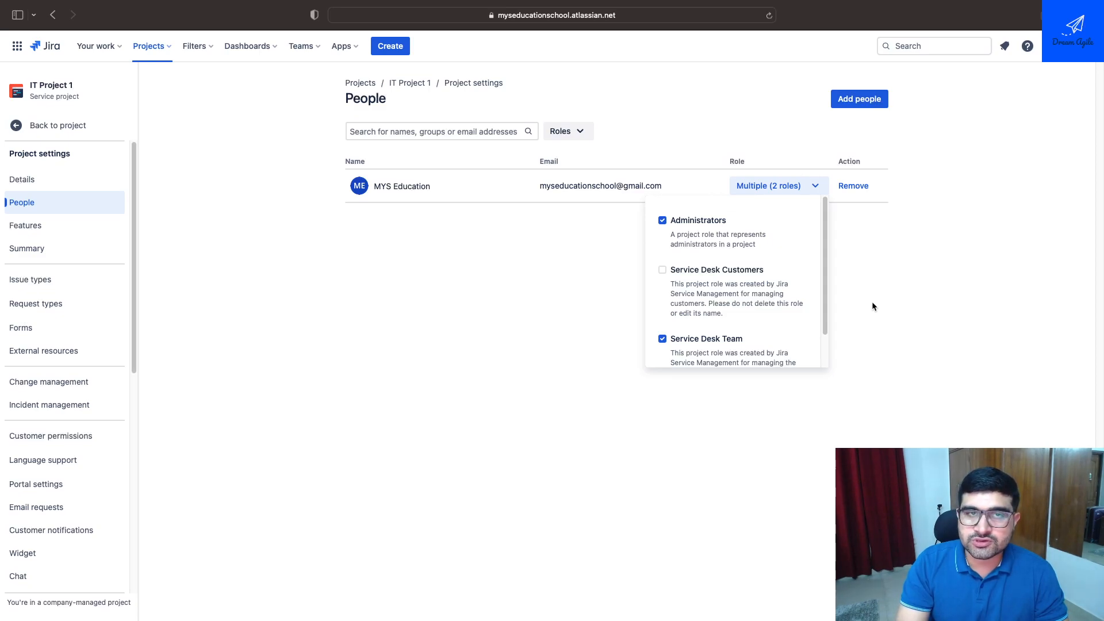
left_click(857, 293)
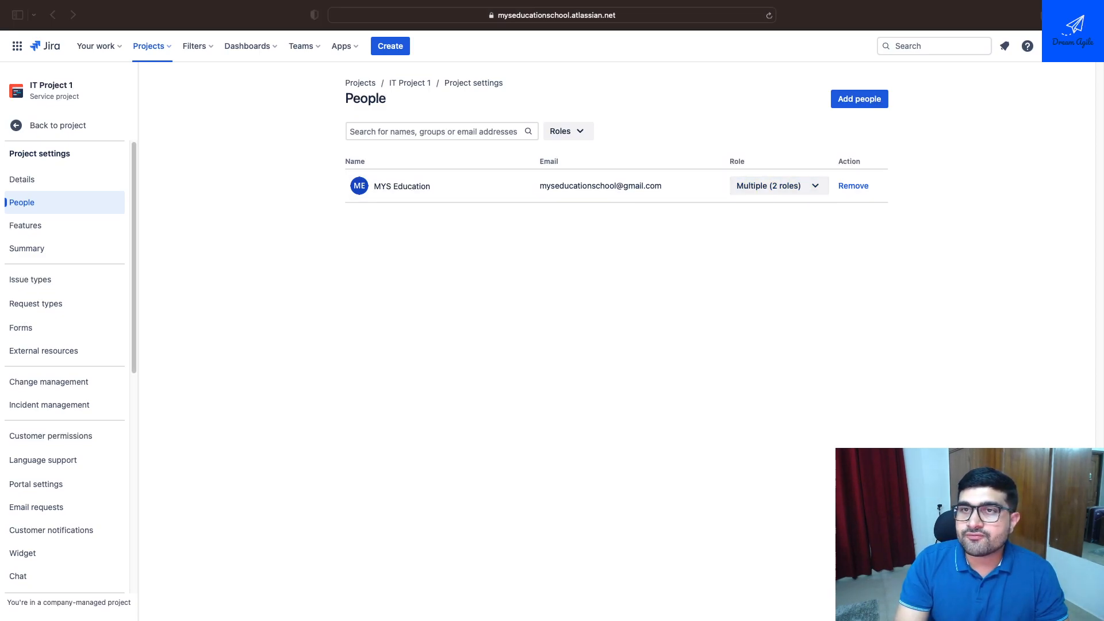
Add a new person to the project with their e-mail address and a project role, and reload the People page
left_click(949, 153)
left_click(512, 132)
left_click(860, 100)
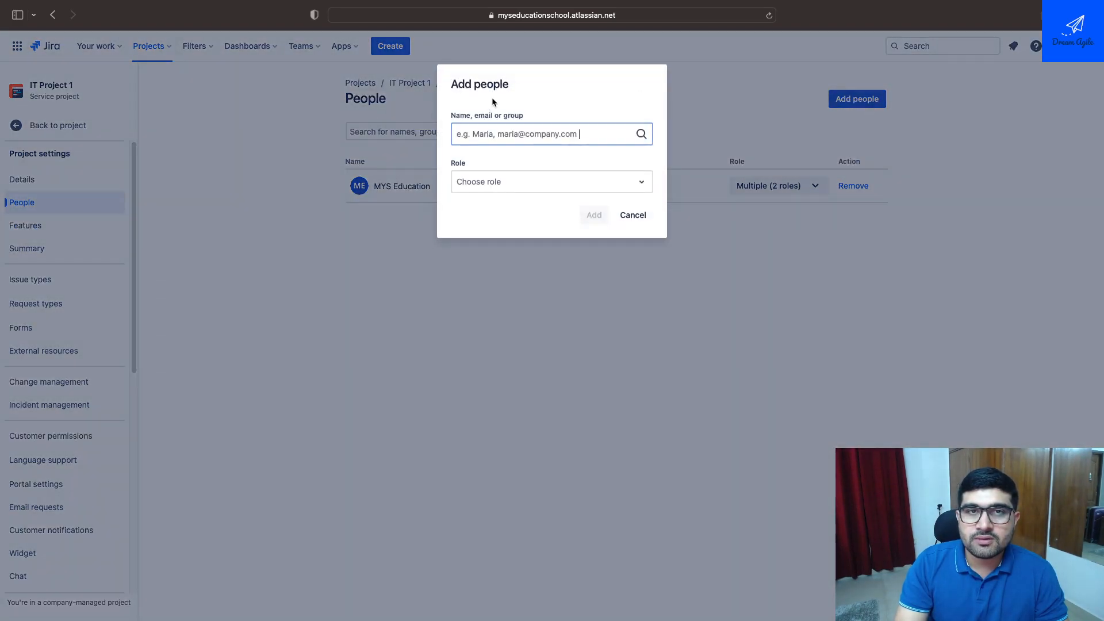
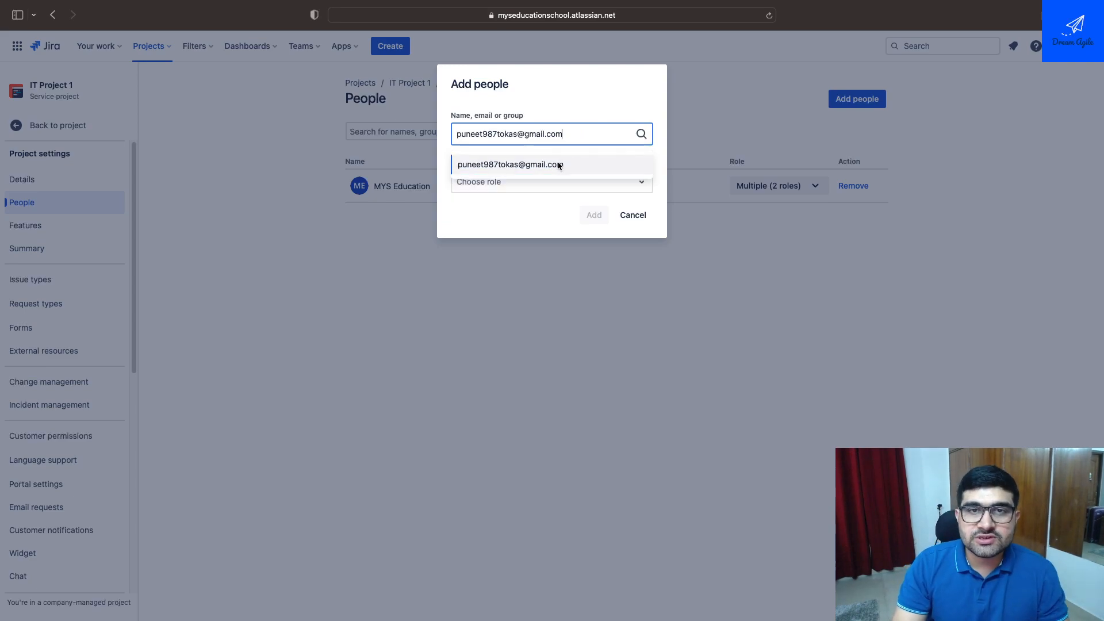
left_click(556, 161)
left_click(543, 181)
left_click(540, 303)
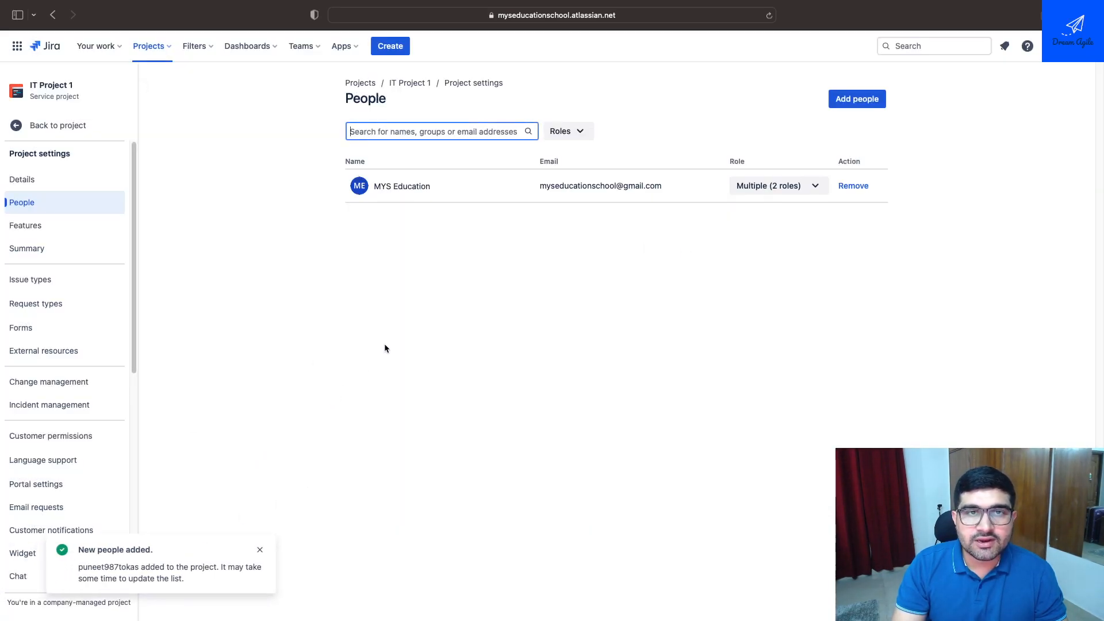
left_click(551, 268)
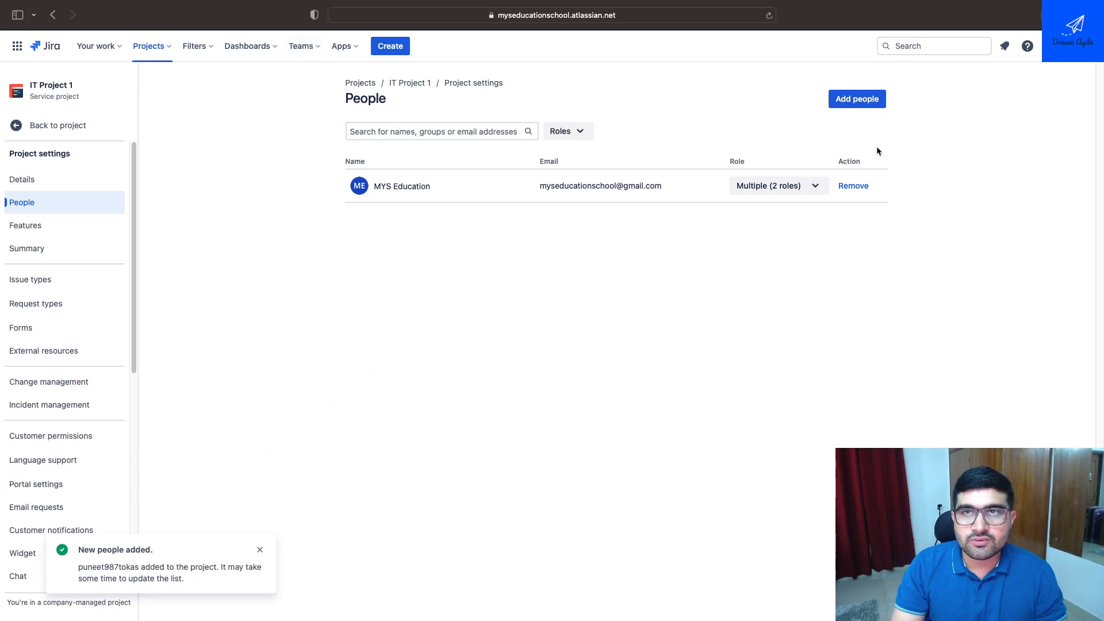
left_click(769, 16)
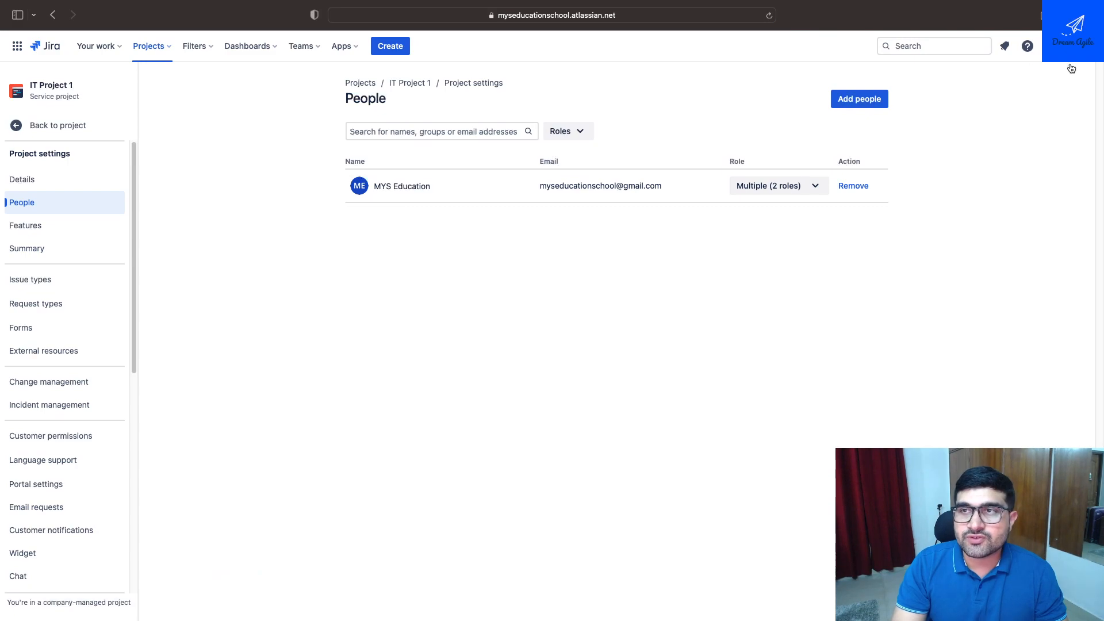
Open Atlassian user management in a separate browser tab and switch to it
right_click(905, 148)
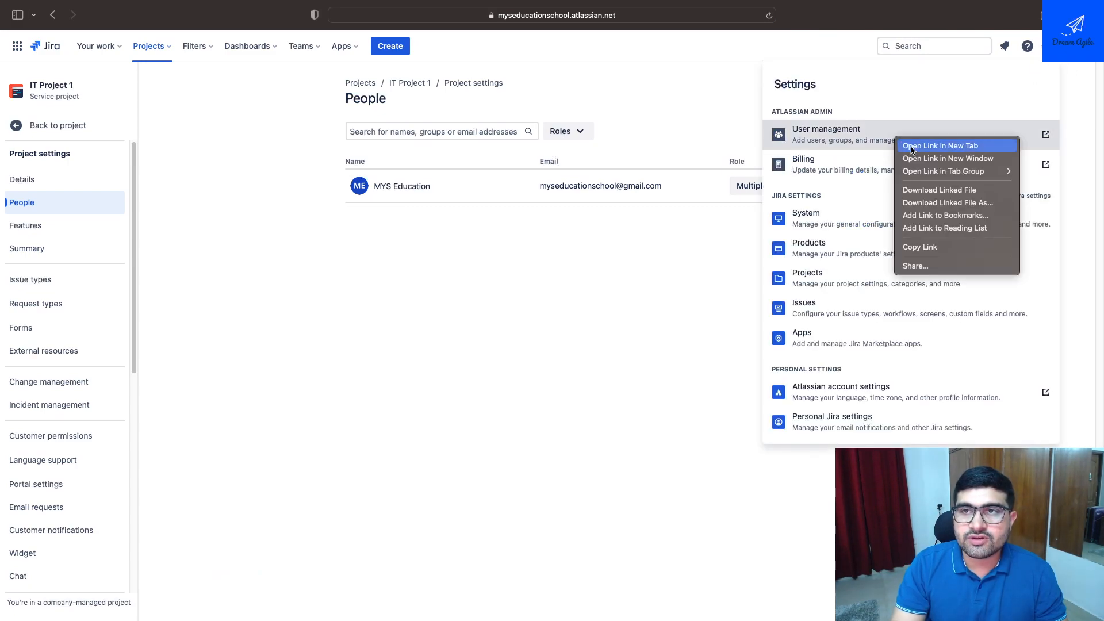
left_click(940, 146)
left_click(709, 38)
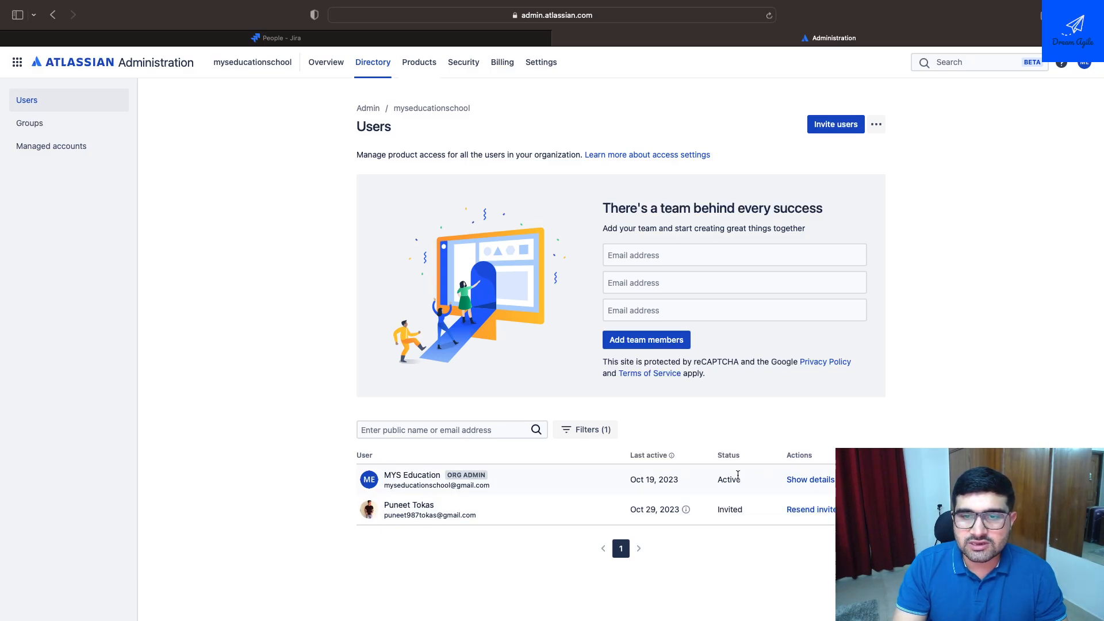
Check the account status of the listed users and open the invited user's details
left_click_drag(738, 477, 688, 488)
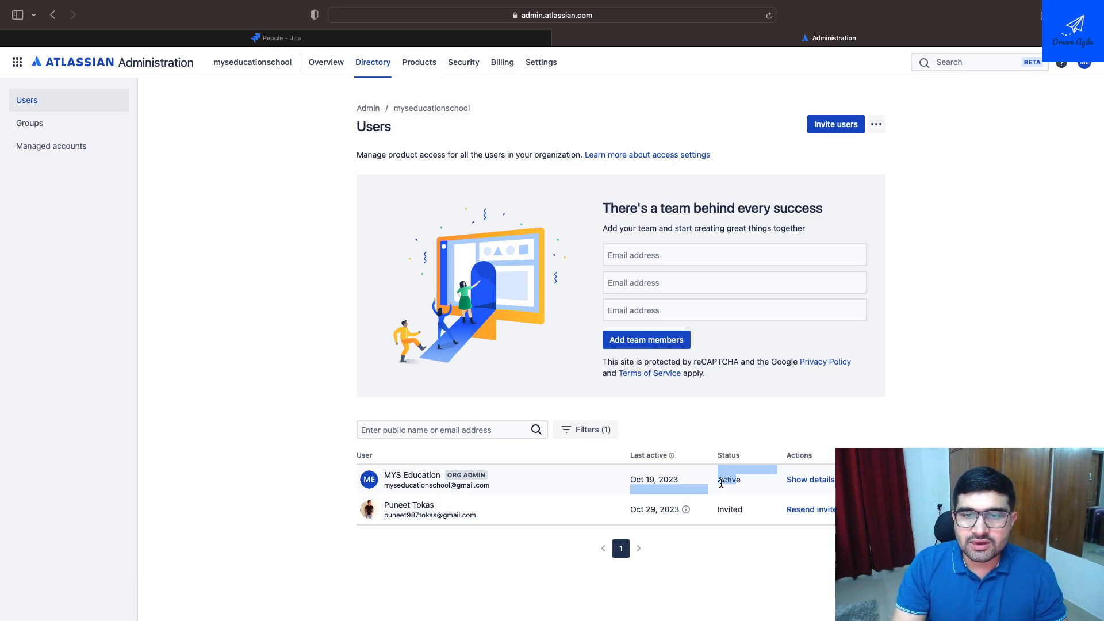
left_click(721, 483)
left_click_drag(735, 511, 726, 512)
left_click(739, 517)
left_click(875, 509)
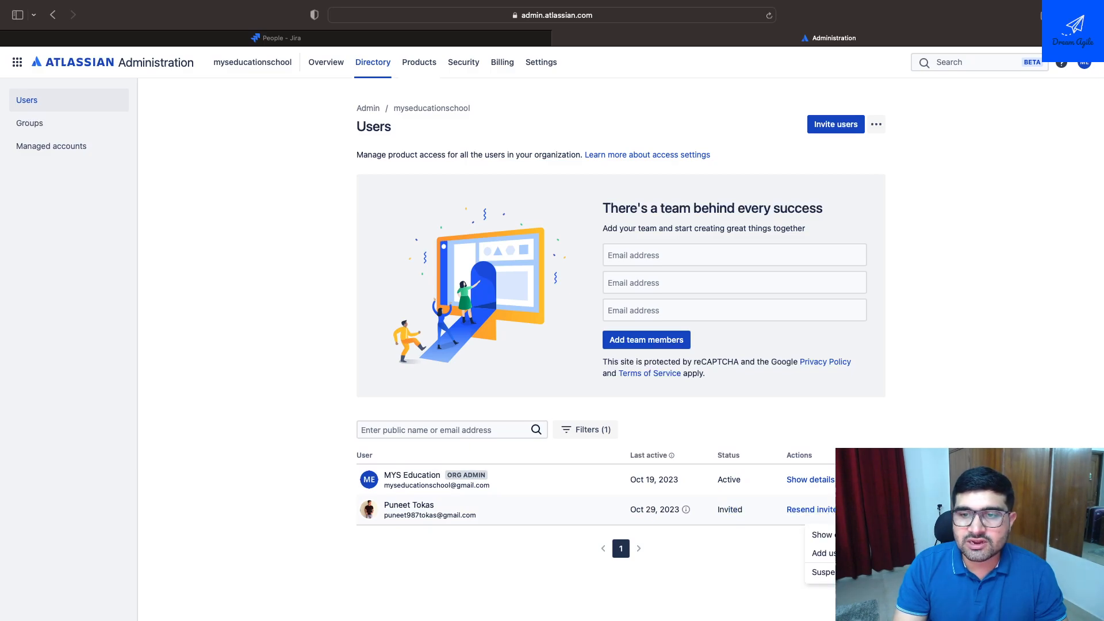
left_click(822, 535)
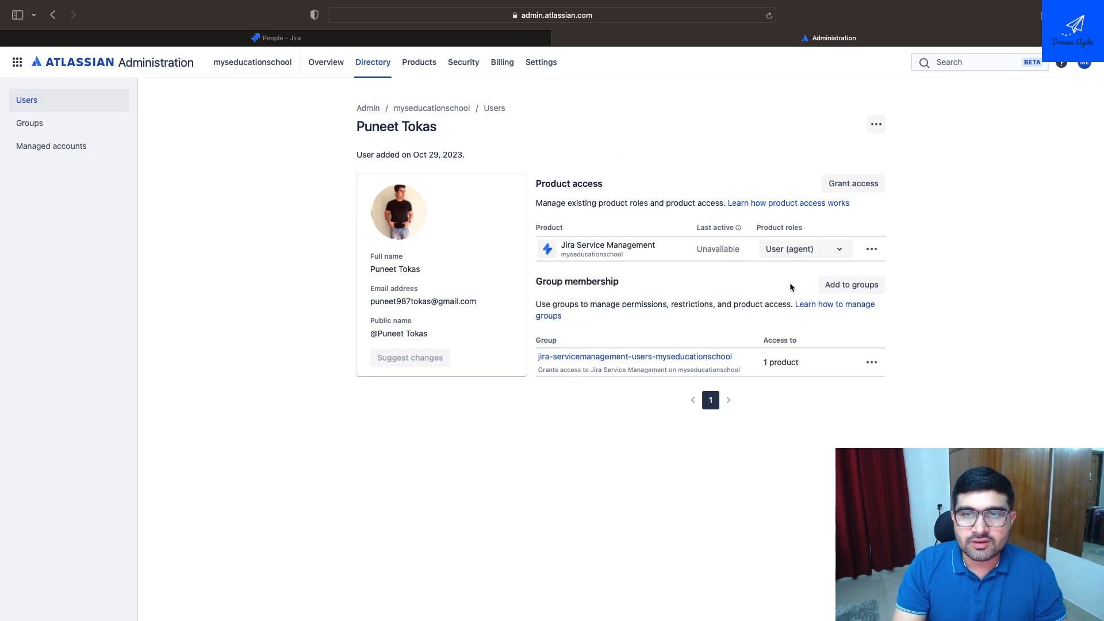
Examine the invited user's last activity and product role options for Jira Service Management
left_click_drag(698, 249, 734, 251)
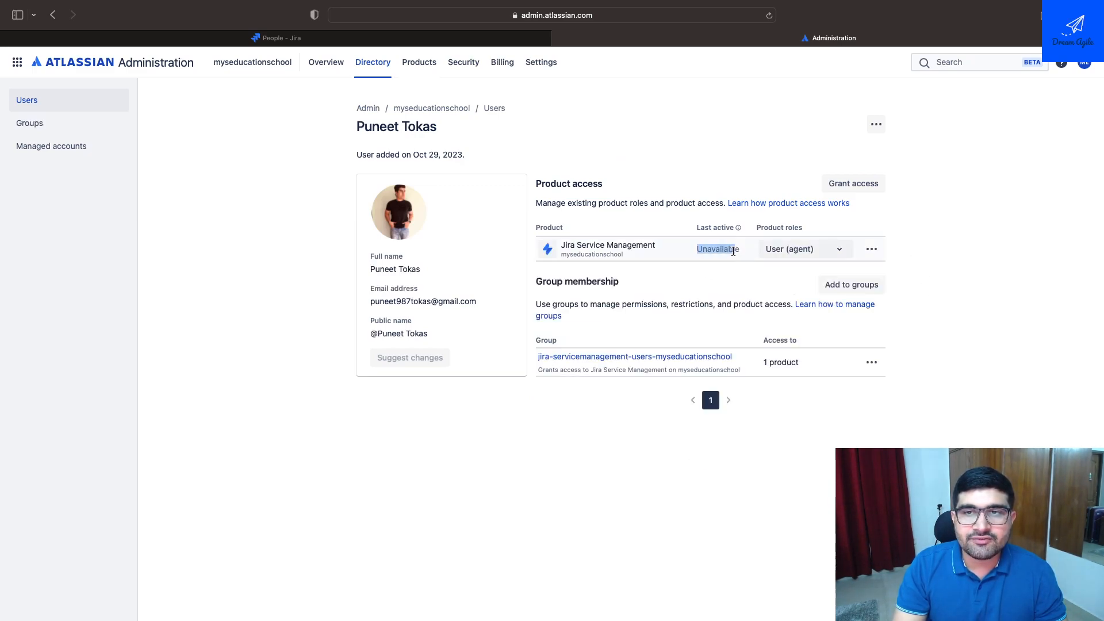
left_click(796, 249)
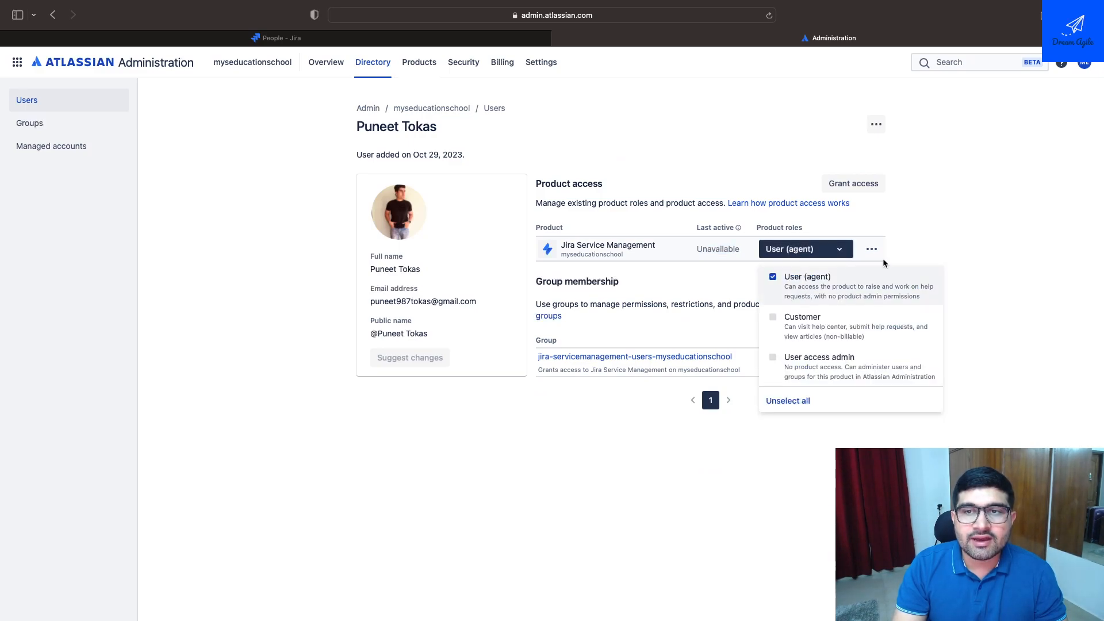
left_click(914, 242)
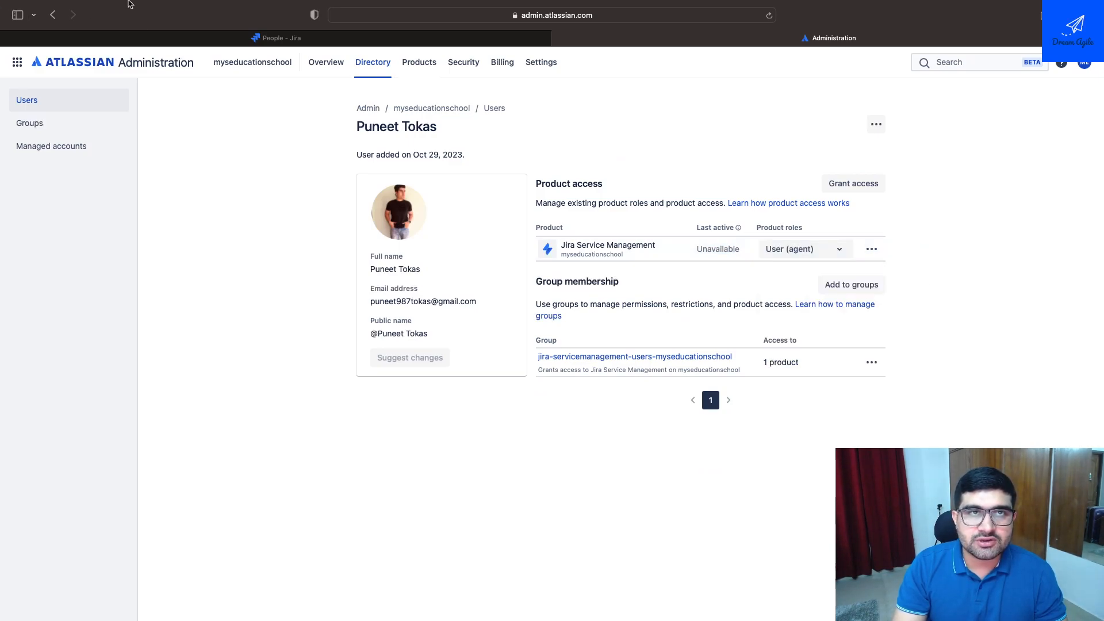
Return to the People page of IT Project 1 in Jira and dismiss the open settings list
left_click(338, 39)
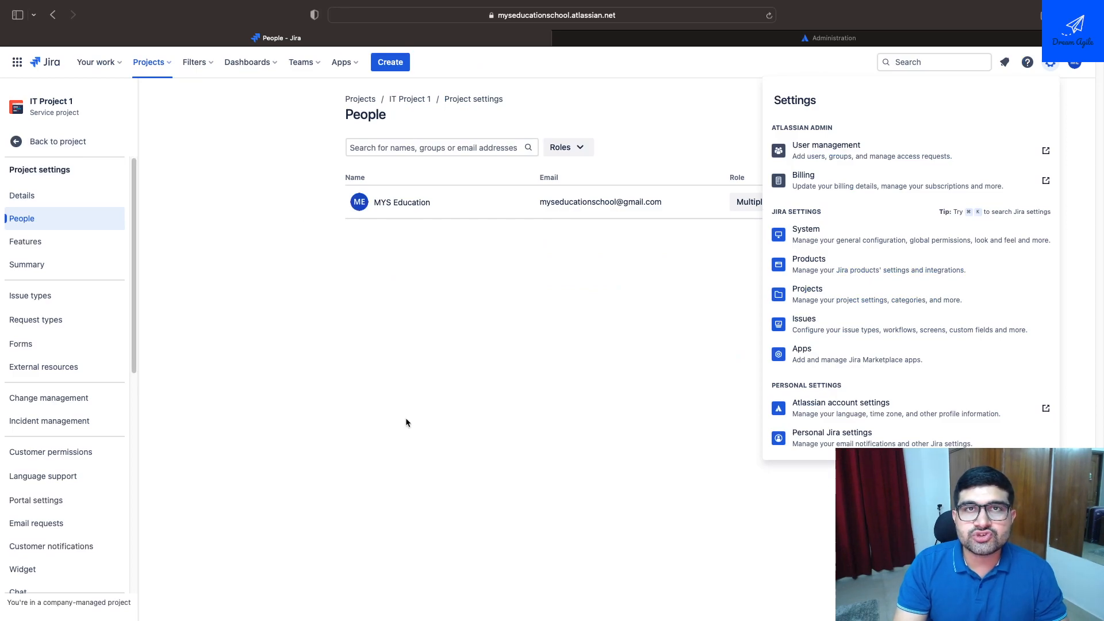
left_click(432, 396)
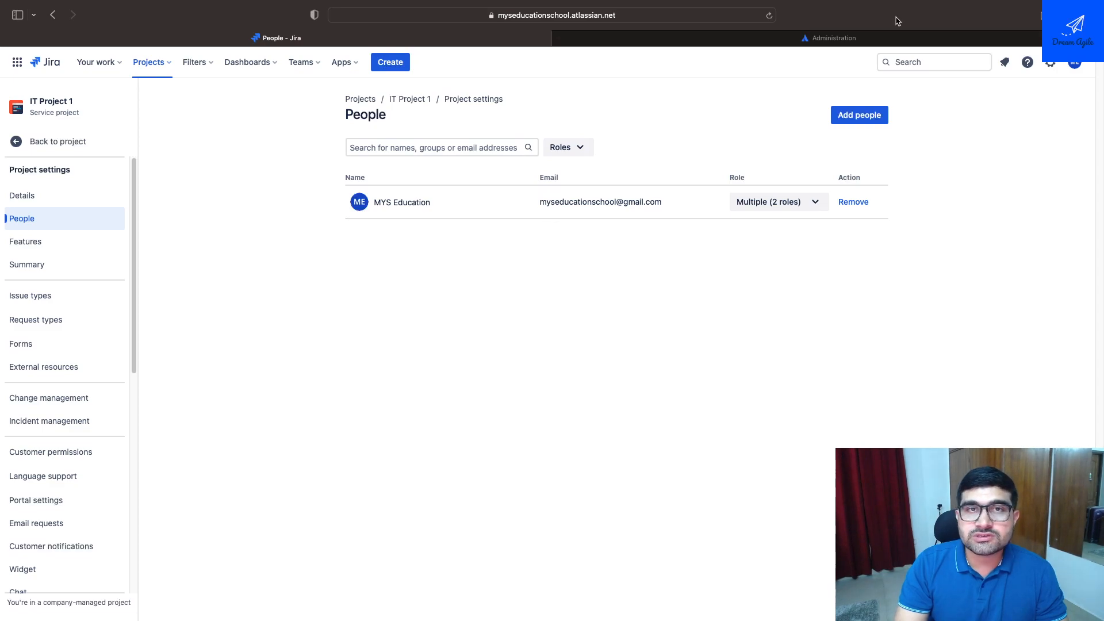
left_click(850, 43)
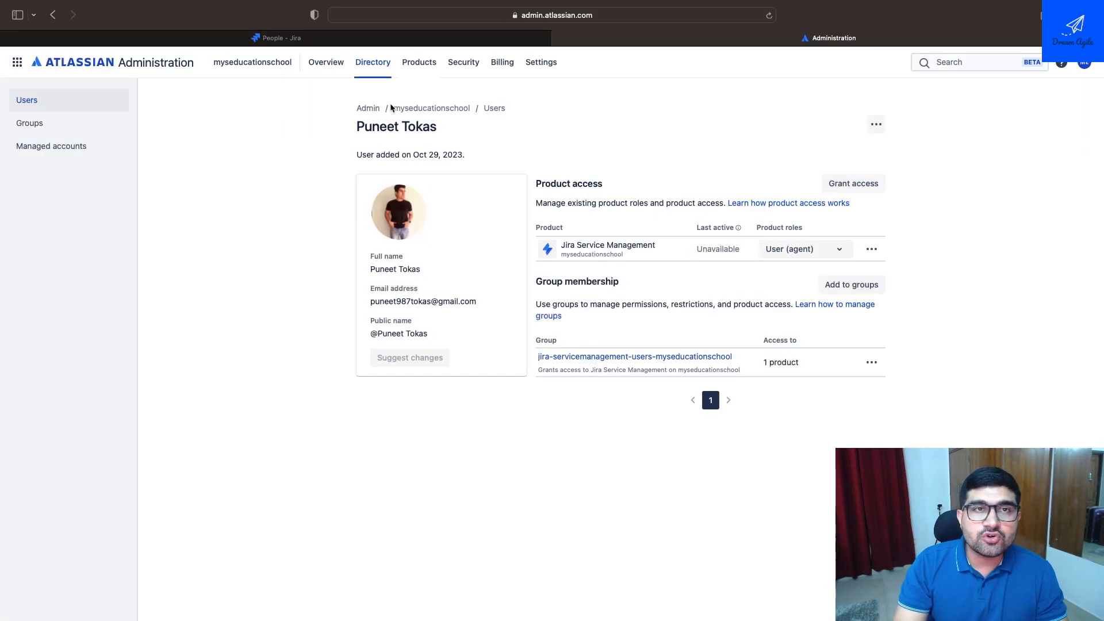
left_click(315, 41)
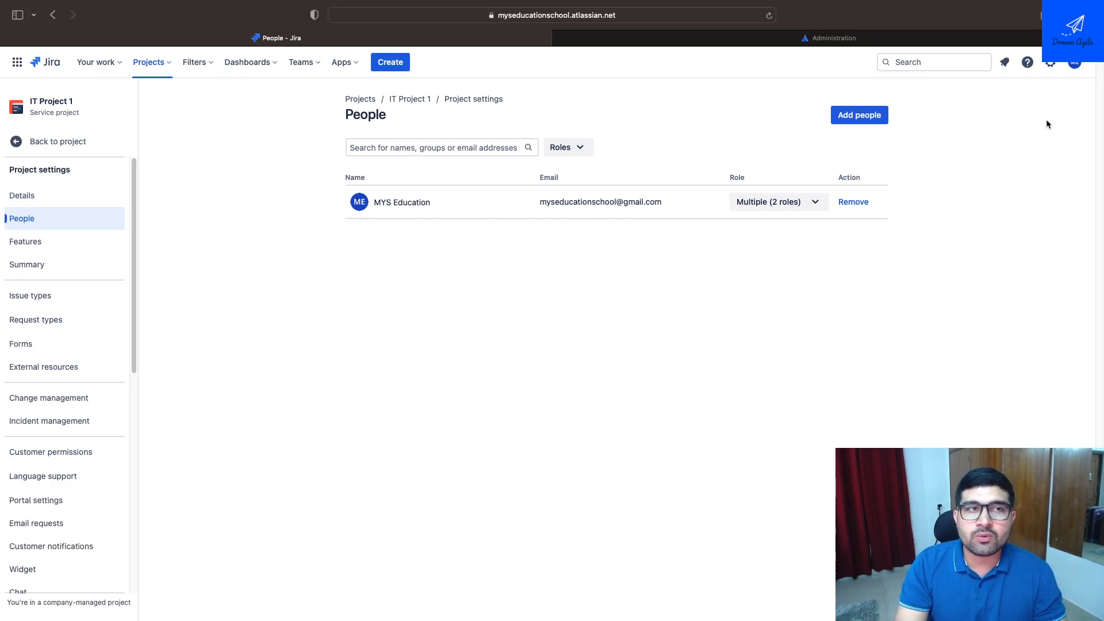
Open user management from the Jira settings and show the organization's groups
left_click(1049, 65)
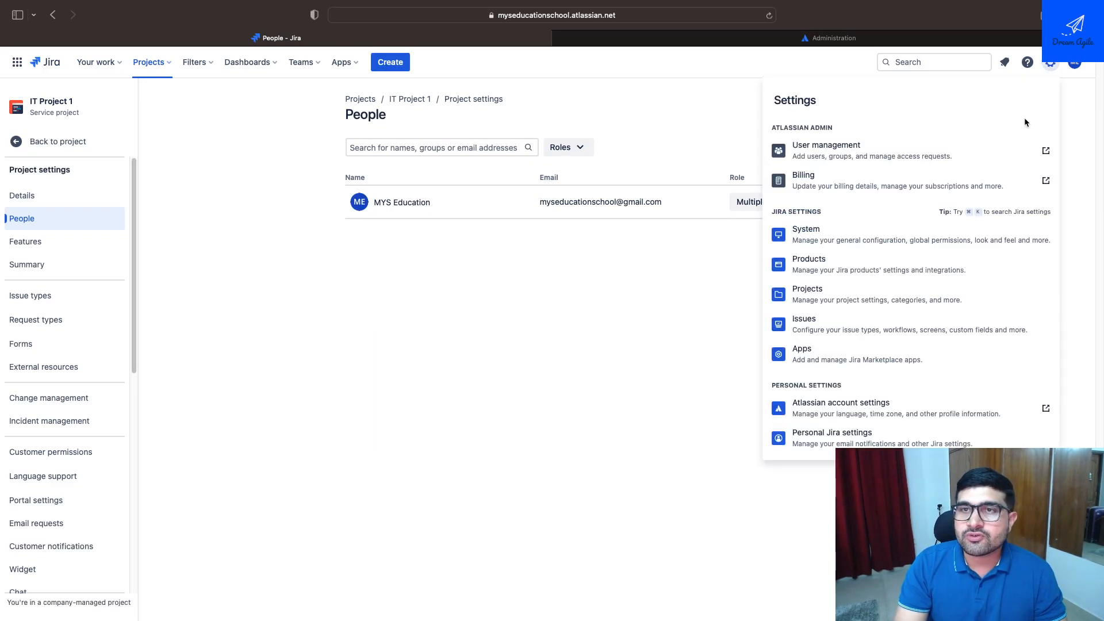
left_click(846, 145)
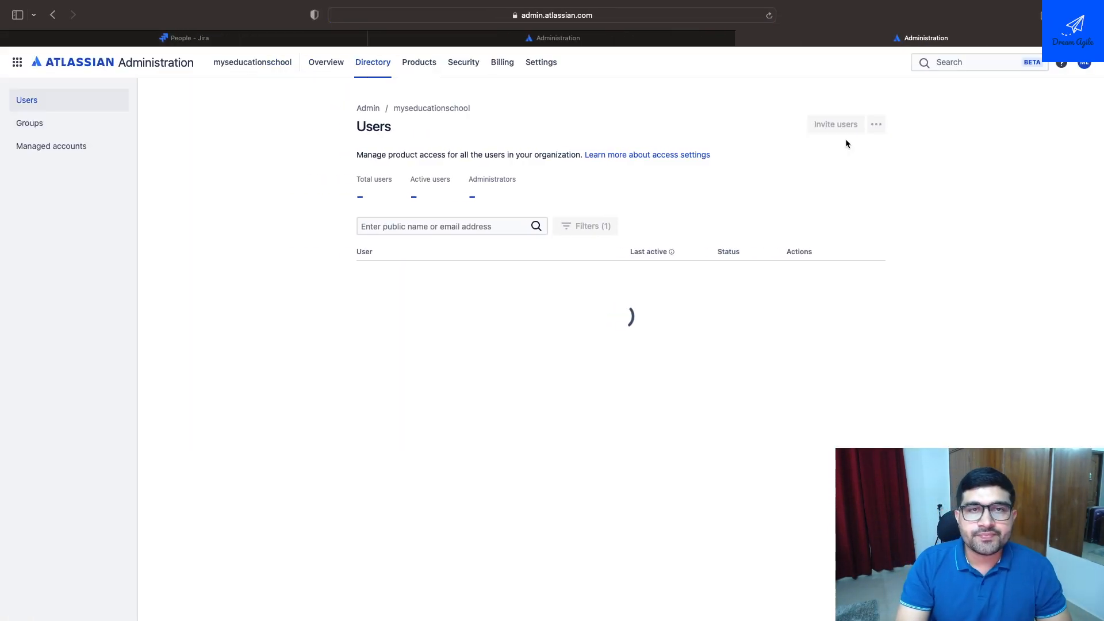
left_click(96, 120)
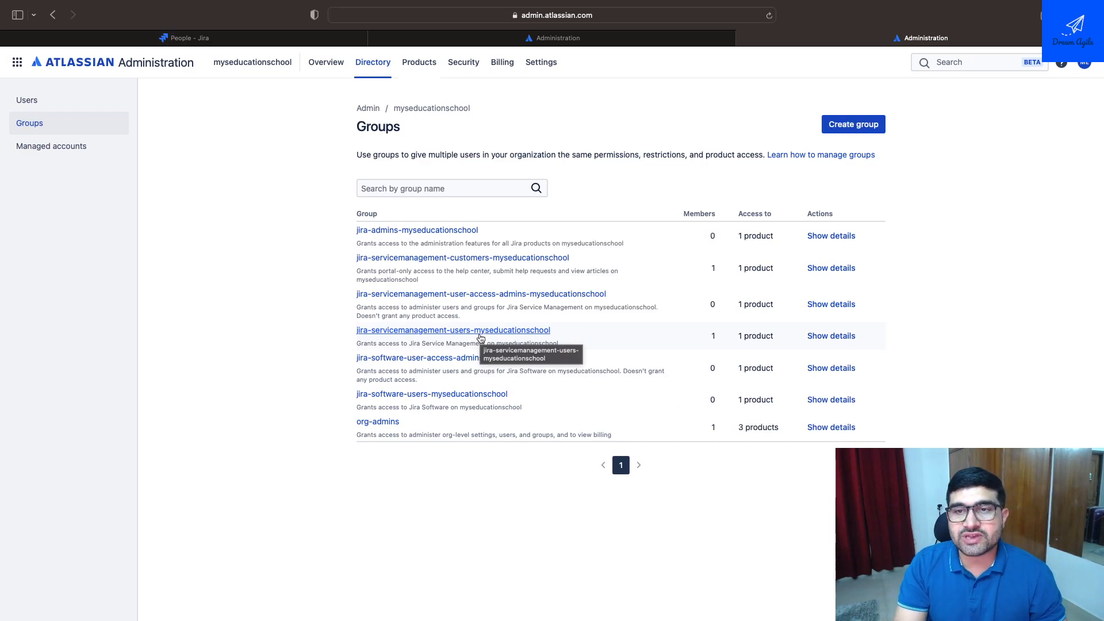
Inspect the jira-servicemanagement-users-myseducationschool group and its form for adding members, and return to the group list without adding anyone
left_click(455, 335)
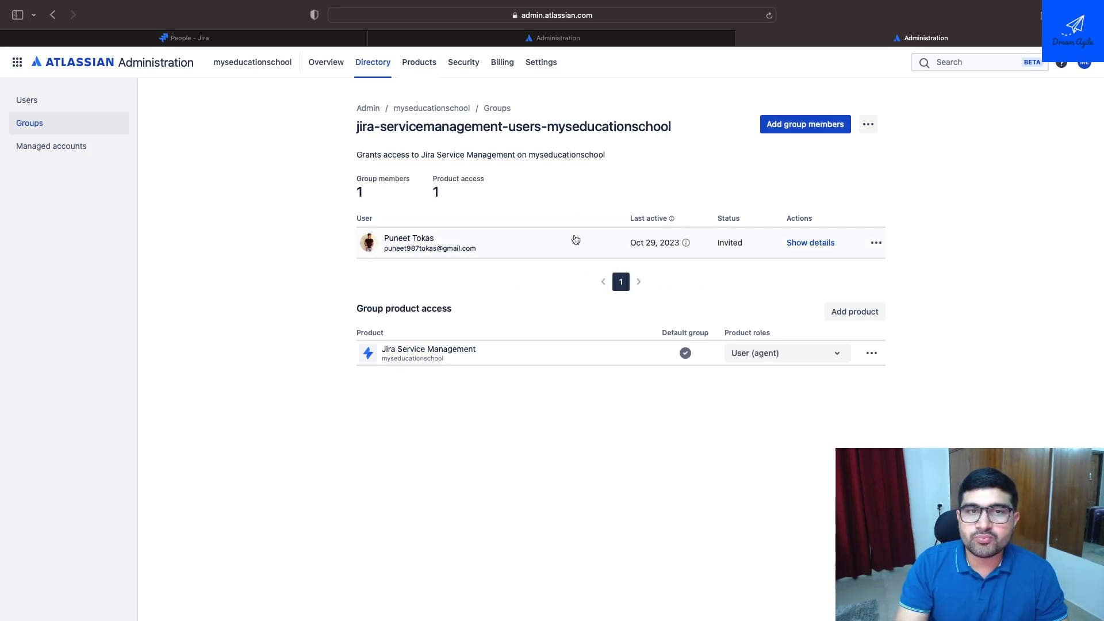
left_click(828, 123)
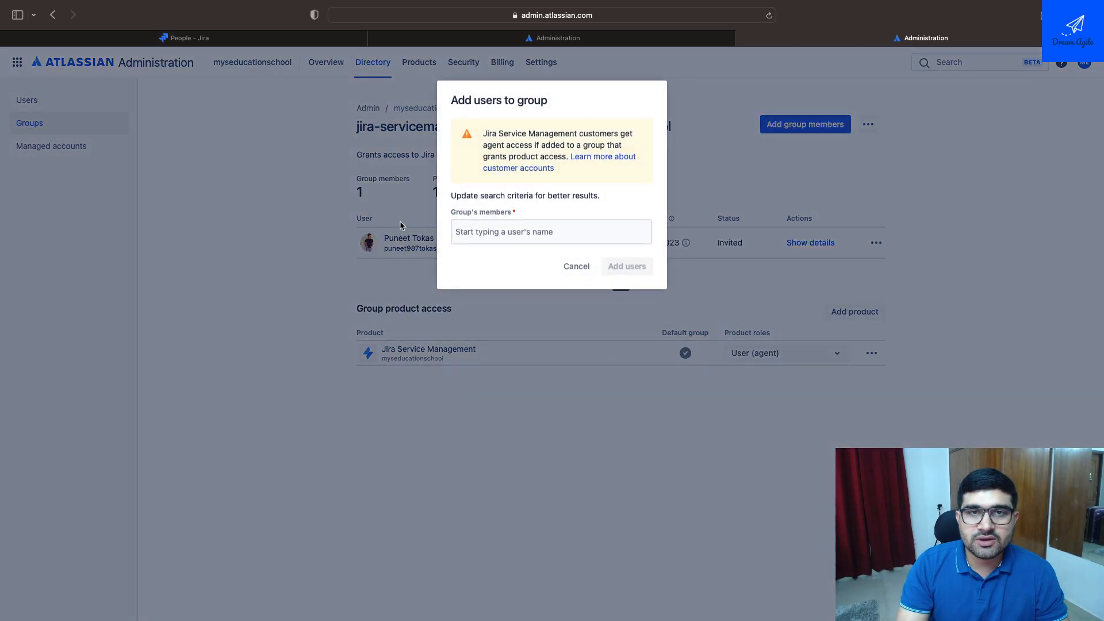
left_click(511, 230)
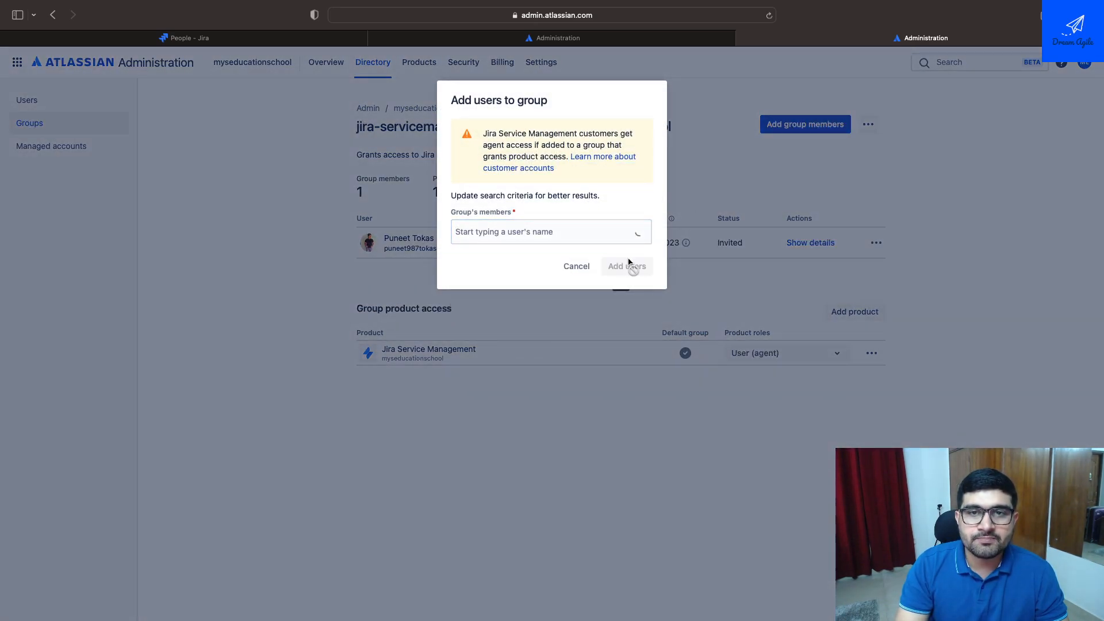
left_click(575, 265)
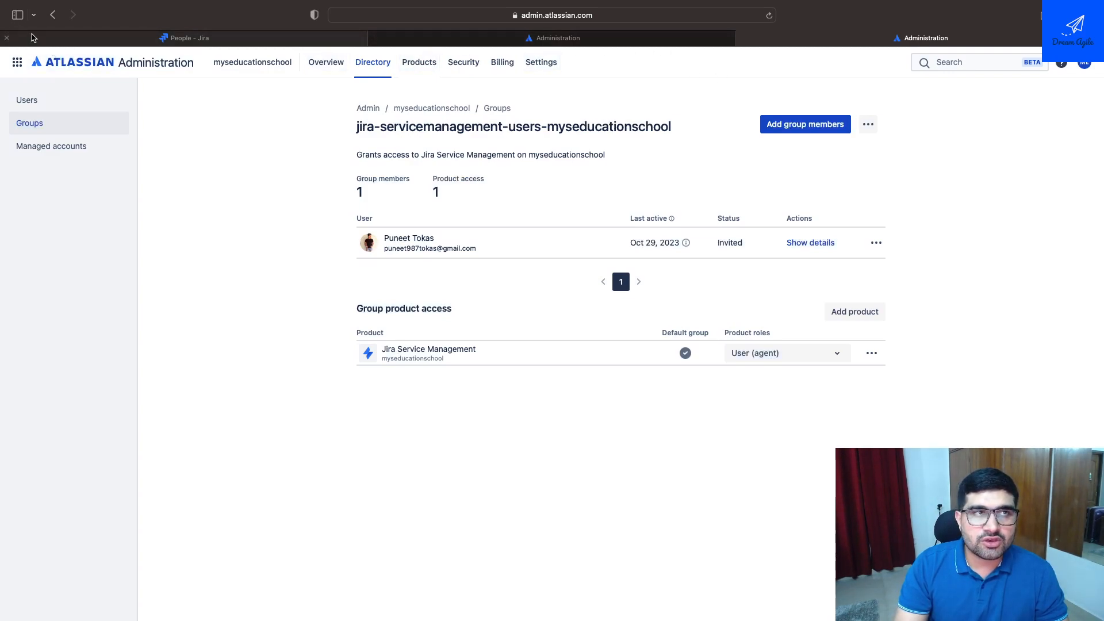
left_click(52, 15)
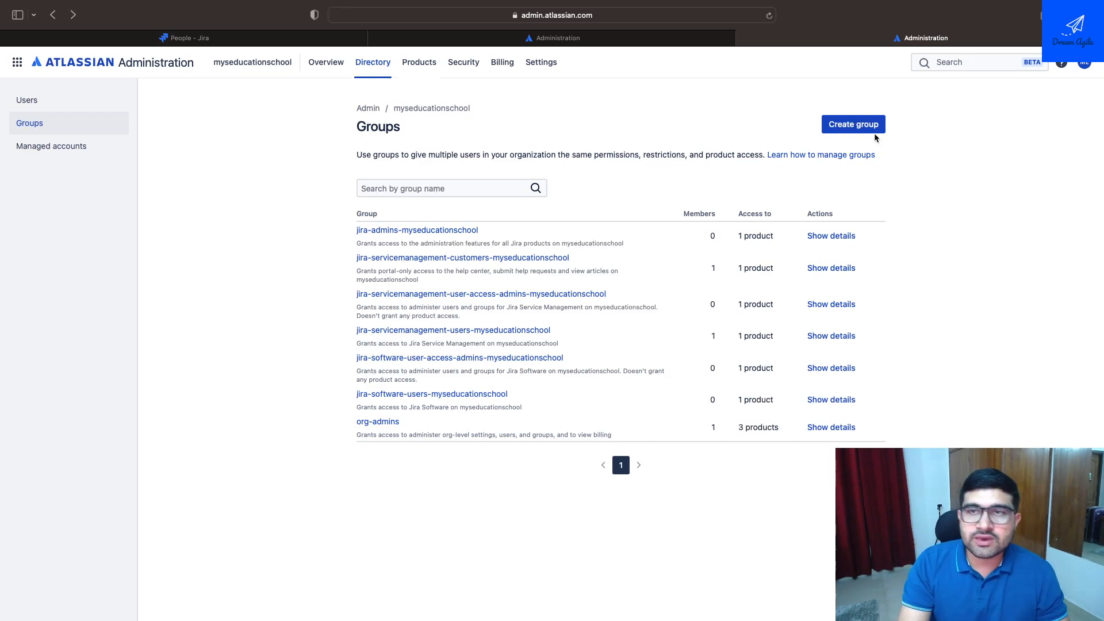
Start creating a new group and name it Project 1_Admin
left_click(854, 124)
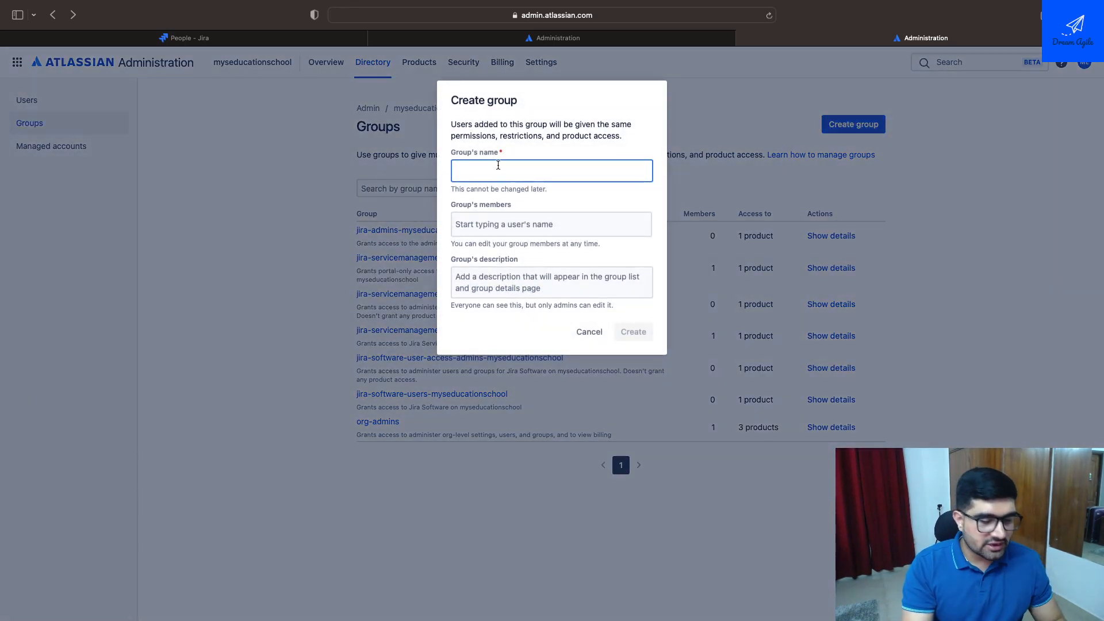
type("Project 1")
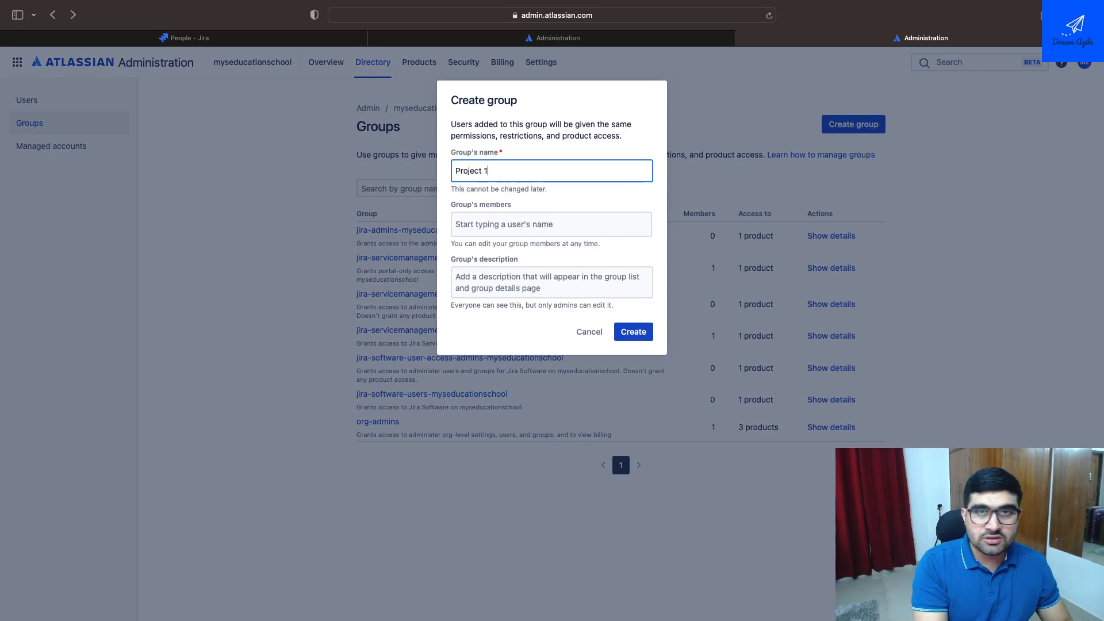
type(" _")
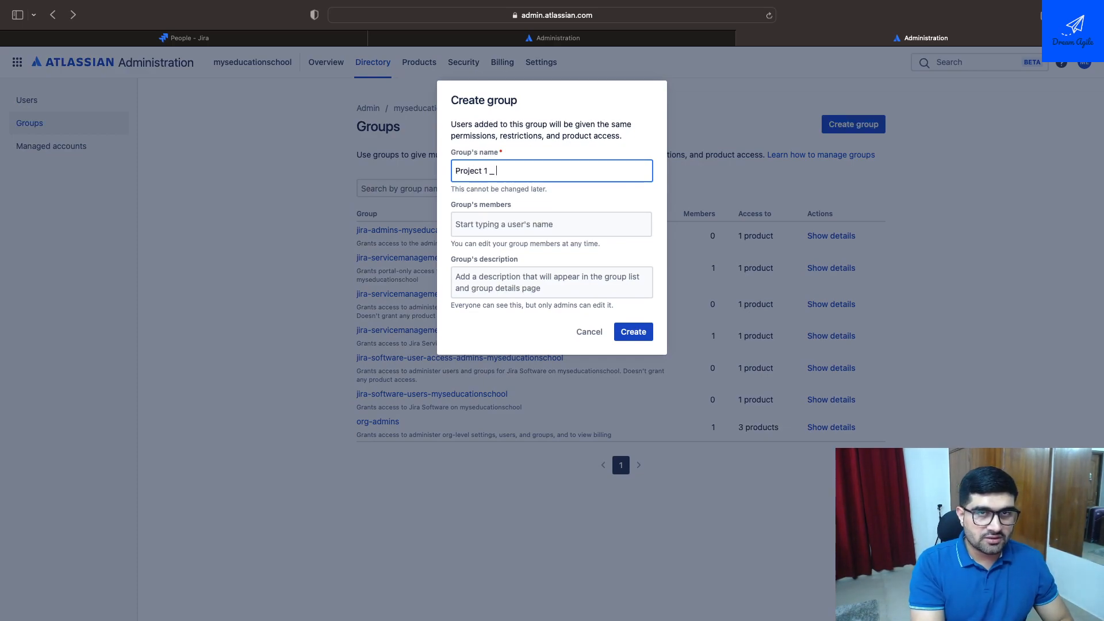
key("BackSpace")
key("BackSpace")
type("_Admin")
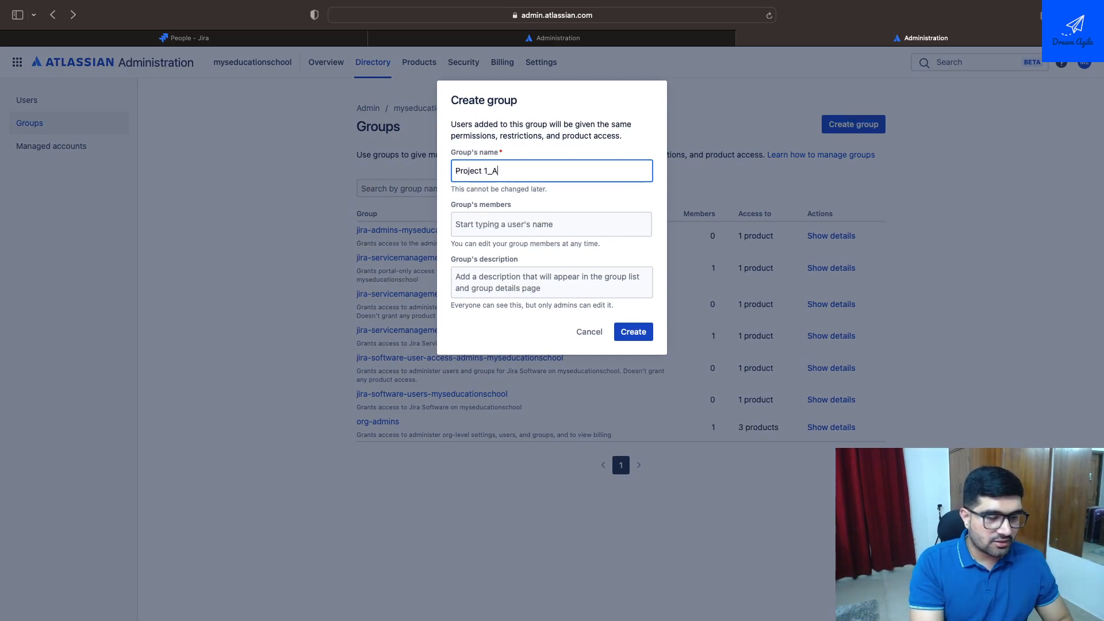
Add MYS Education as a member of the new Project 1_Admin group
left_click(518, 225)
left_click(594, 264)
left_click(530, 315)
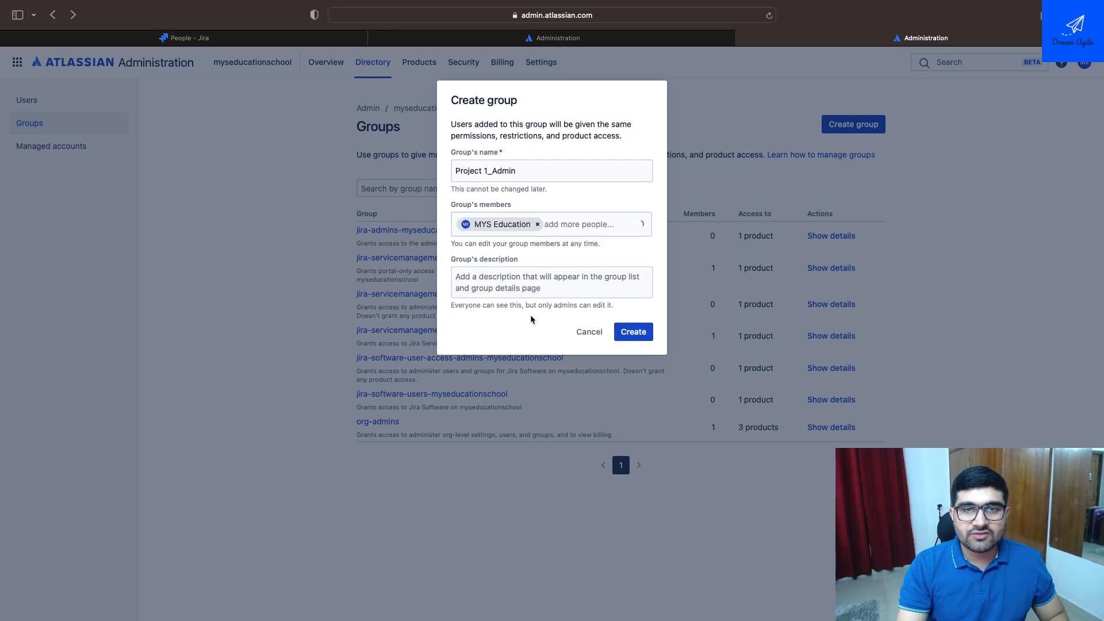
left_click_drag(517, 171, 453, 171)
Create the Project 1_Admin group with the description "Admin for project 1" and return to the group list
left_click(488, 267)
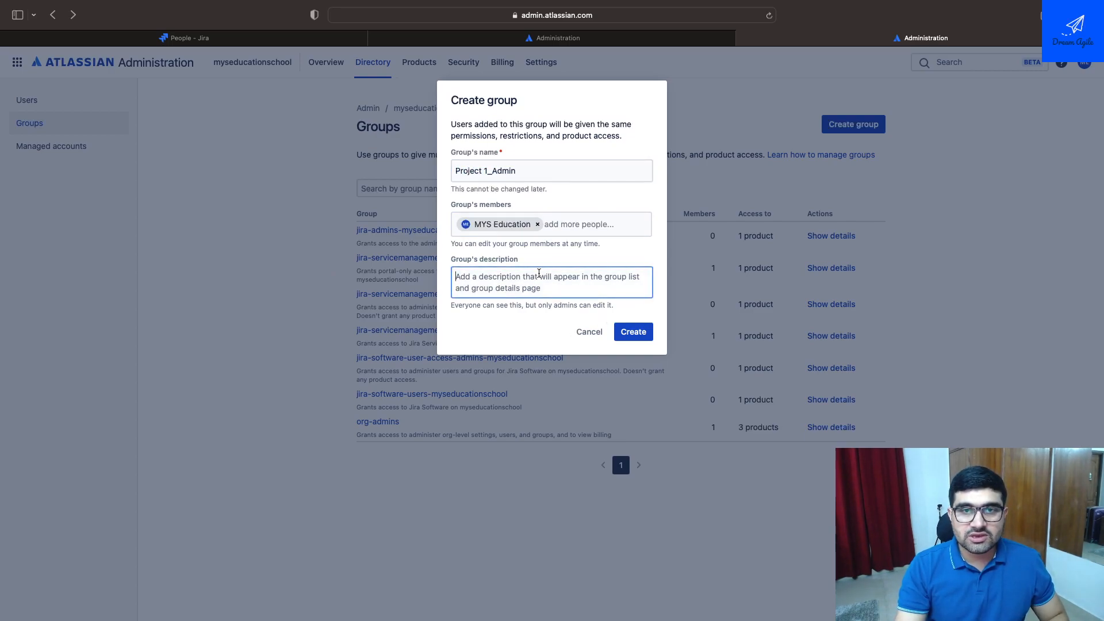
type("Admin fgor")
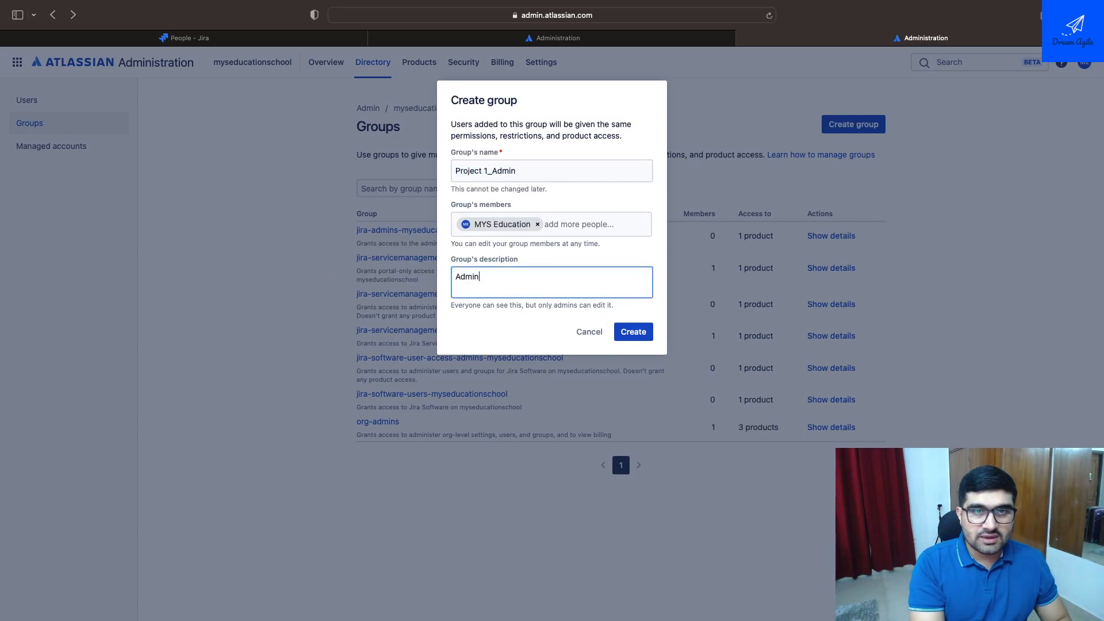
key("BackSpace")
key("BackSpace")
key("BackSpace")
key("BackSpace")
type("or project 1")
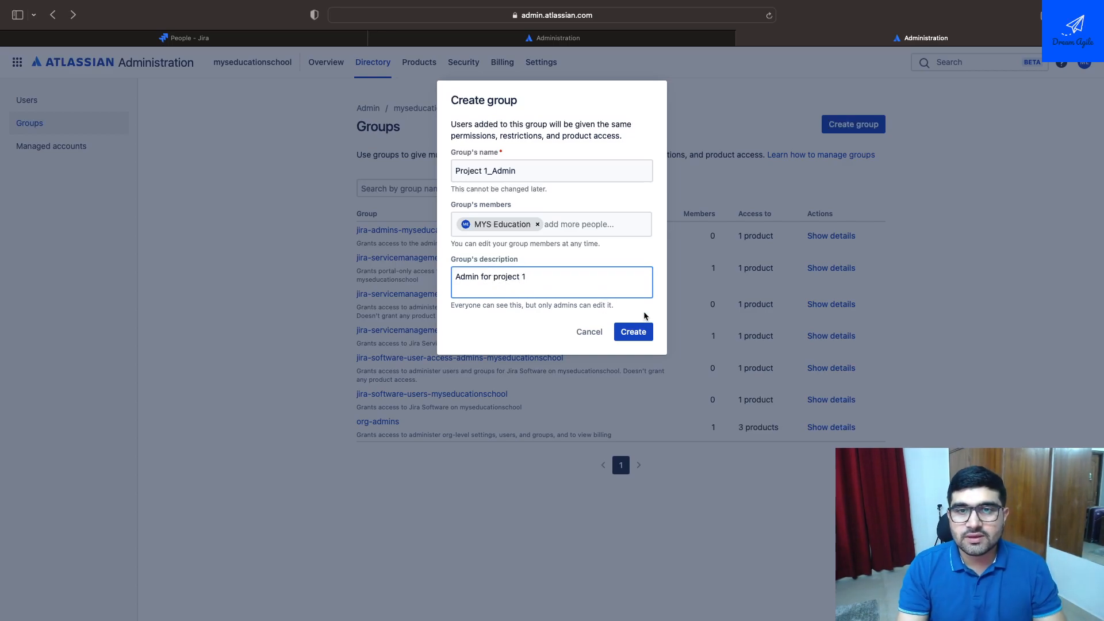
left_click(625, 340)
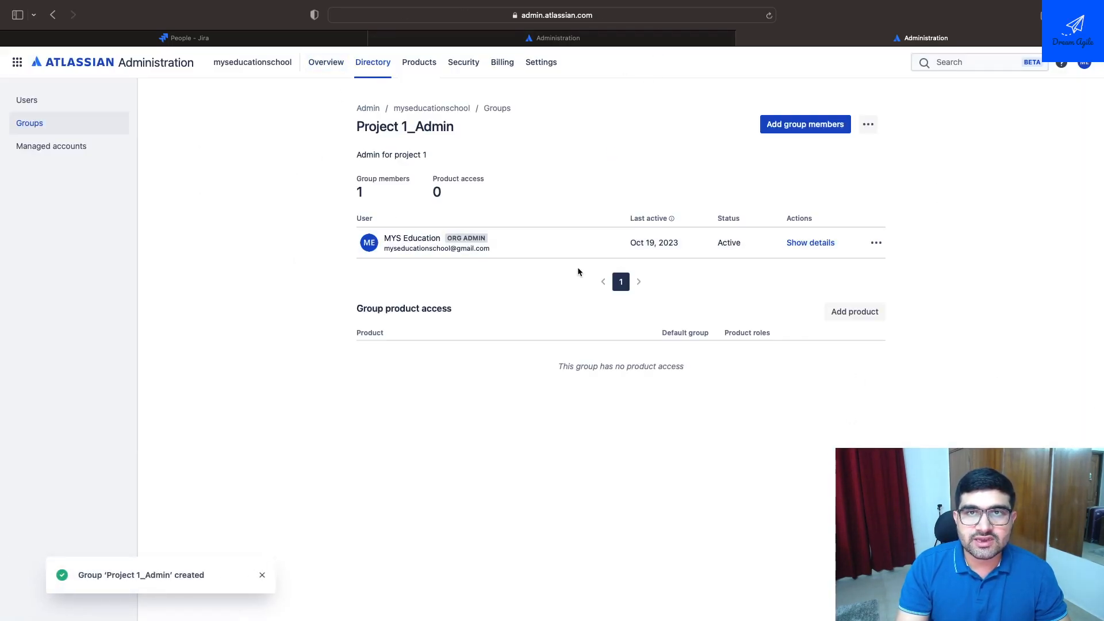
left_click(506, 109)
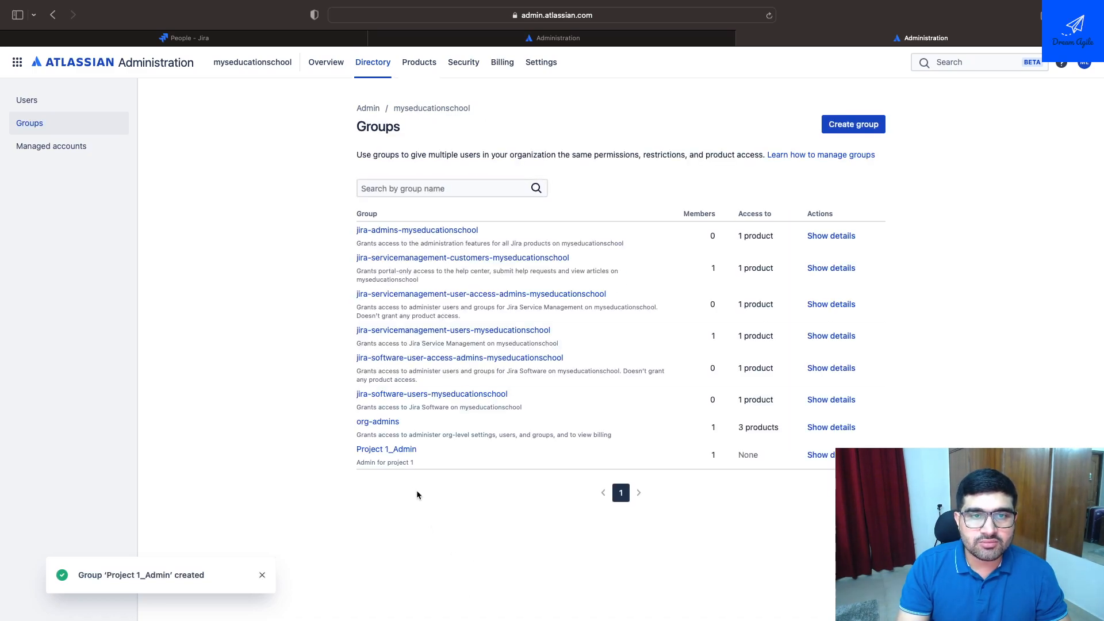